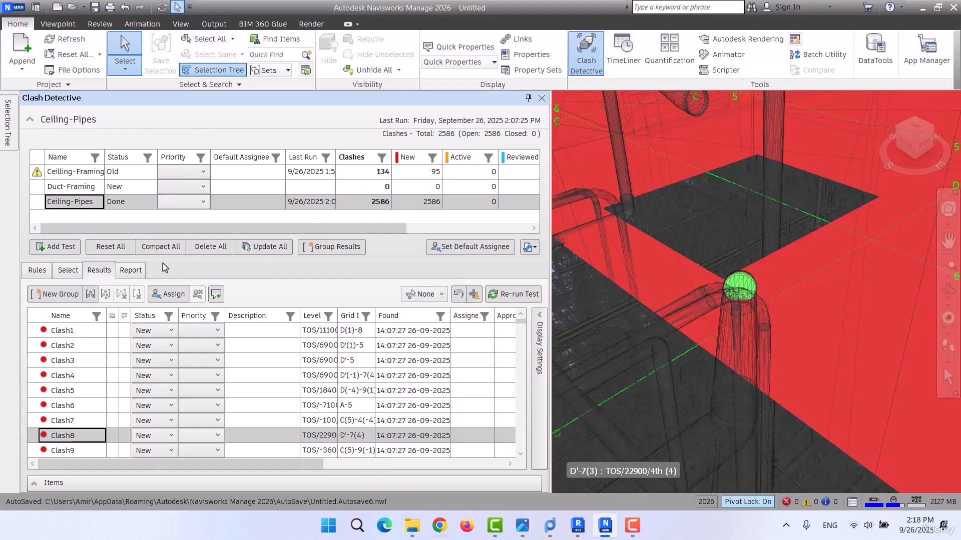
Select the Ceilling-Framing clash test and open its report settings.
left_click(84, 172)
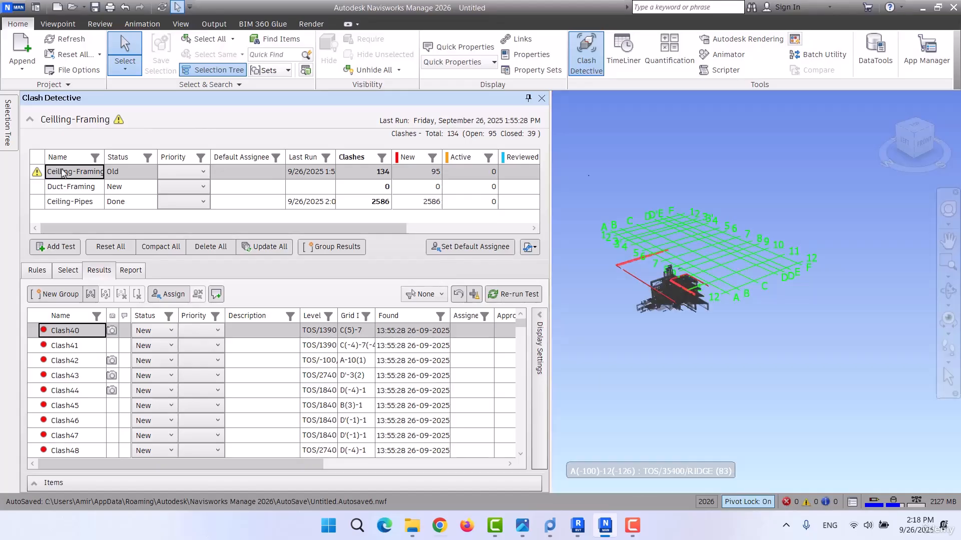
left_click(131, 271)
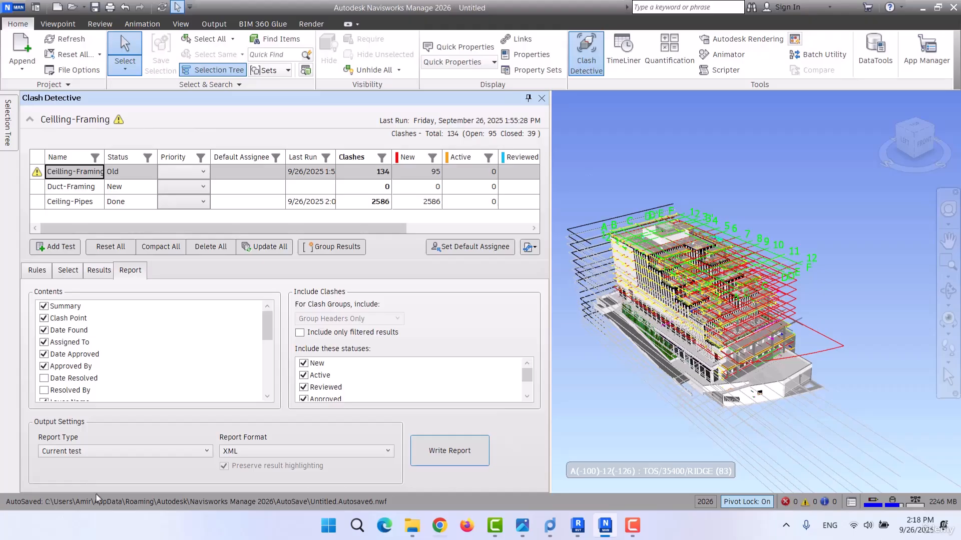
left_click(485, 387)
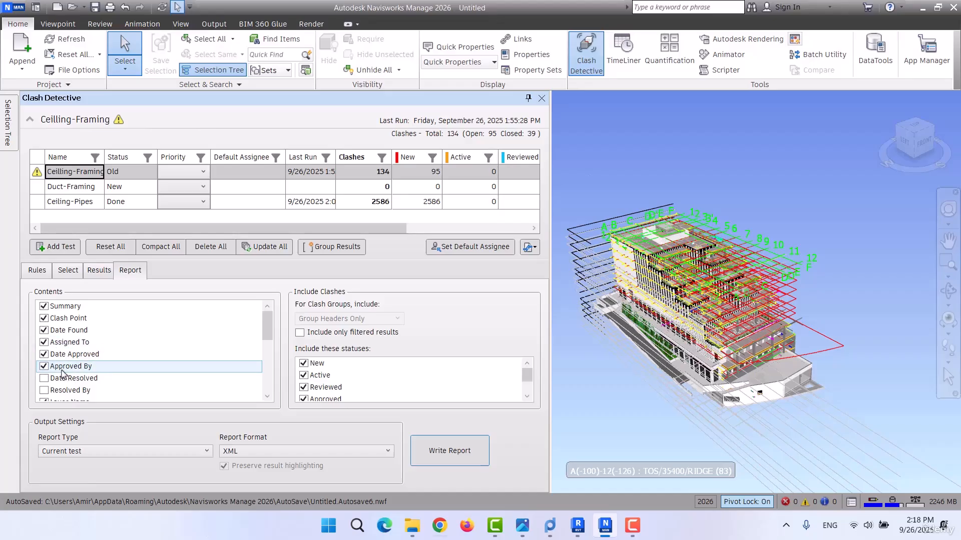
Exclude the Approved By field from the clash report contents.
scroll(78, 372, "down", 5)
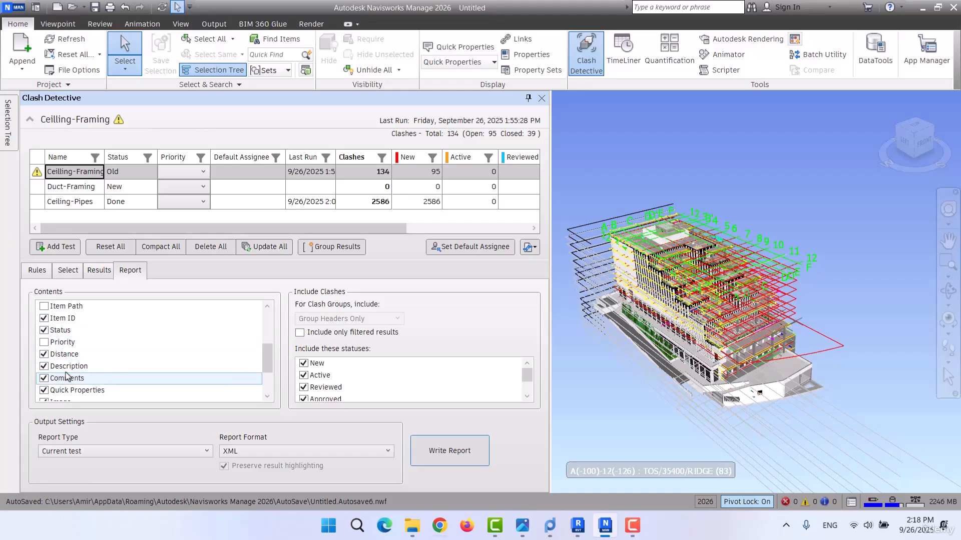
scroll(85, 365, "down", 2)
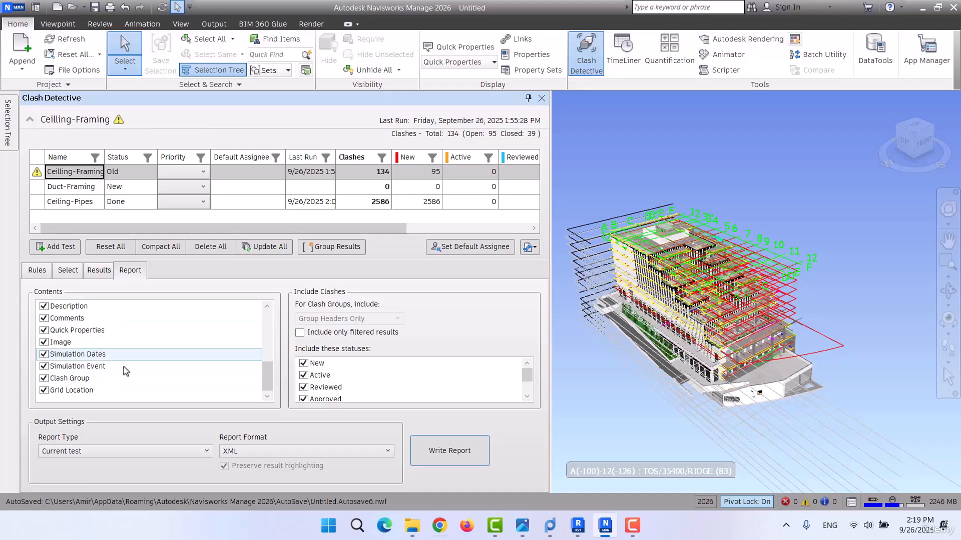
scroll(40, 374, "up", 1)
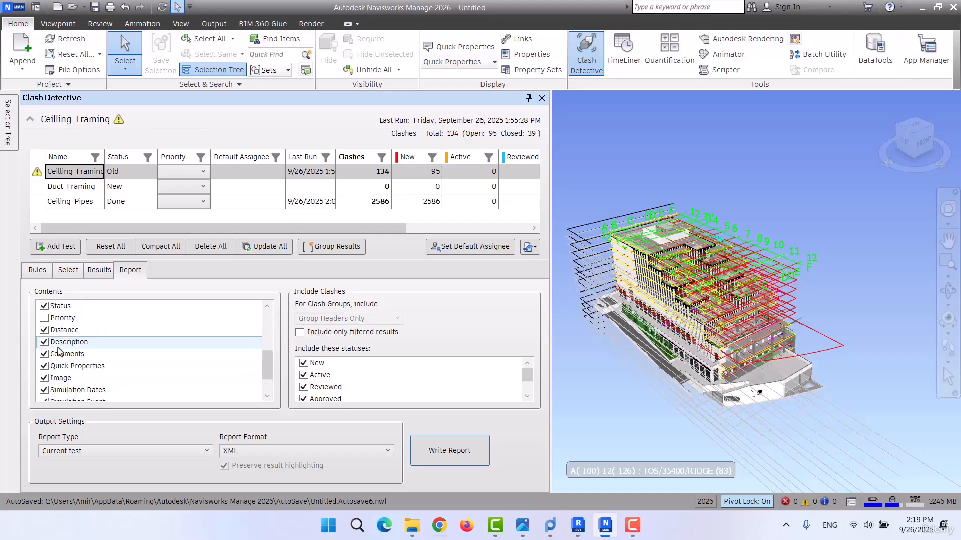
scroll(94, 369, "down", 1)
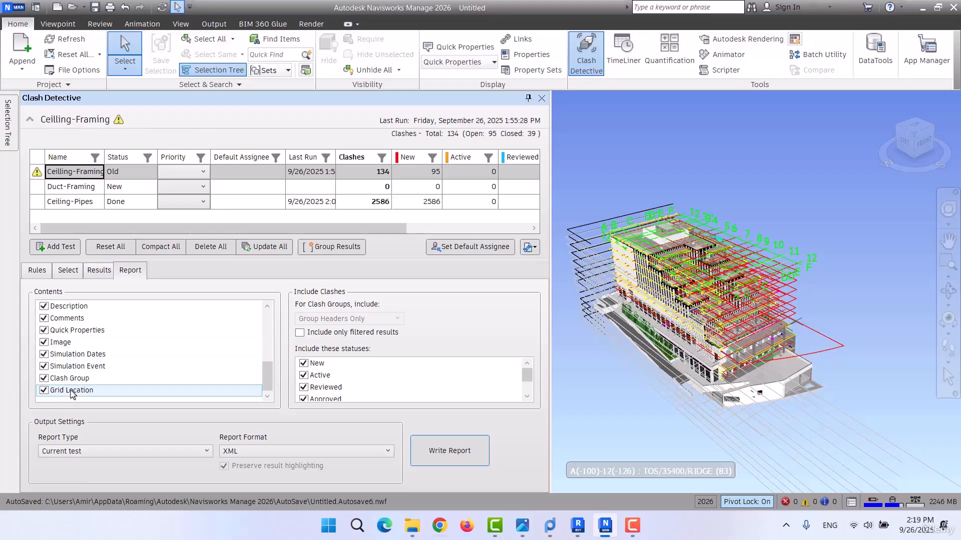
scroll(73, 394, "up", 2)
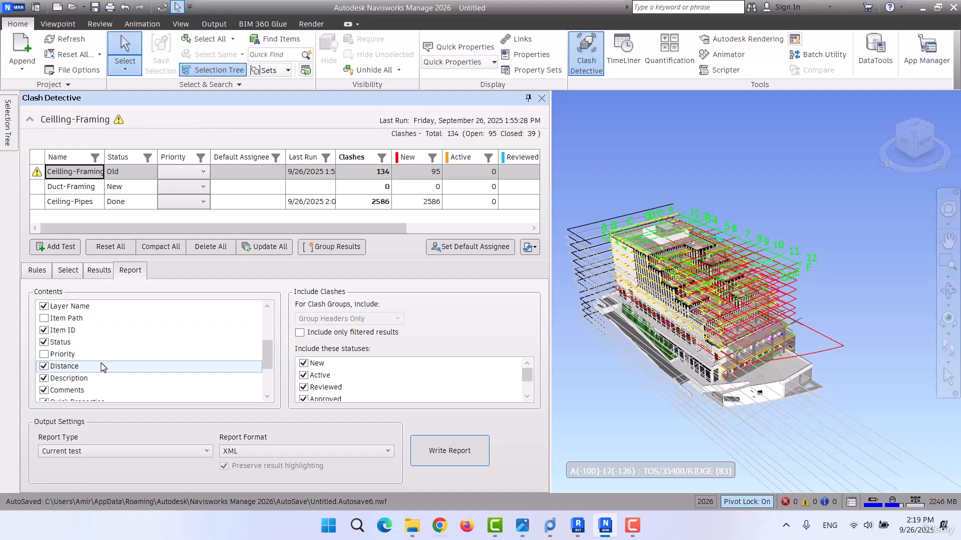
scroll(103, 368, "up", 1)
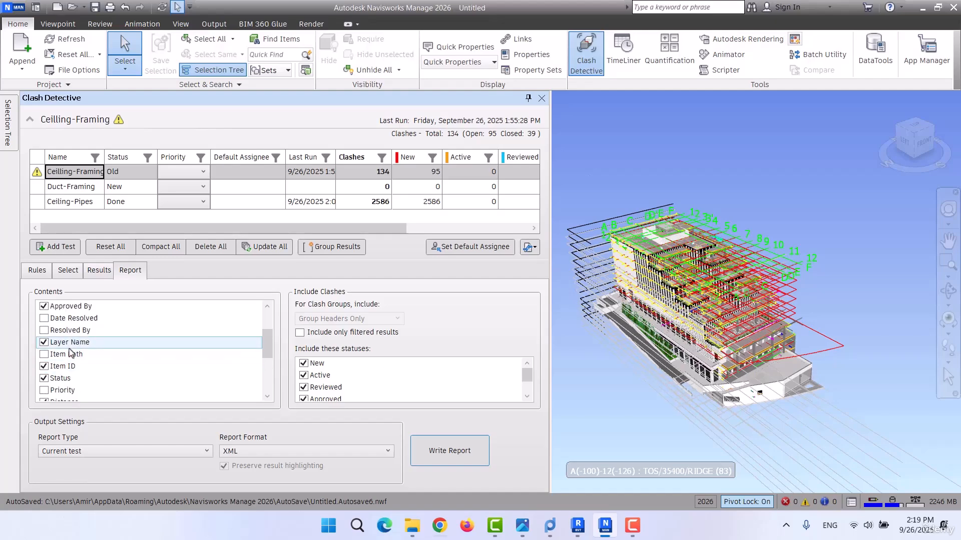
scroll(73, 354, "up", 2)
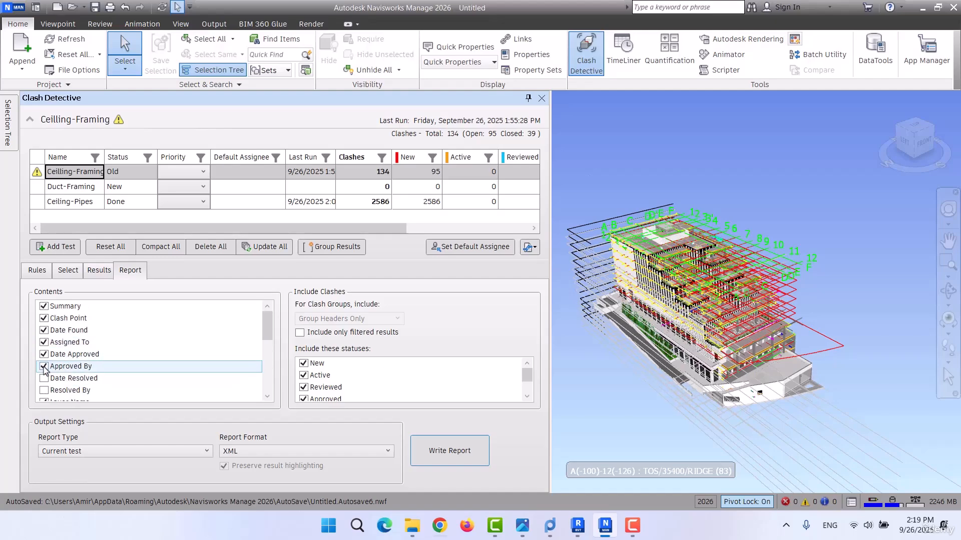
left_click(44, 367)
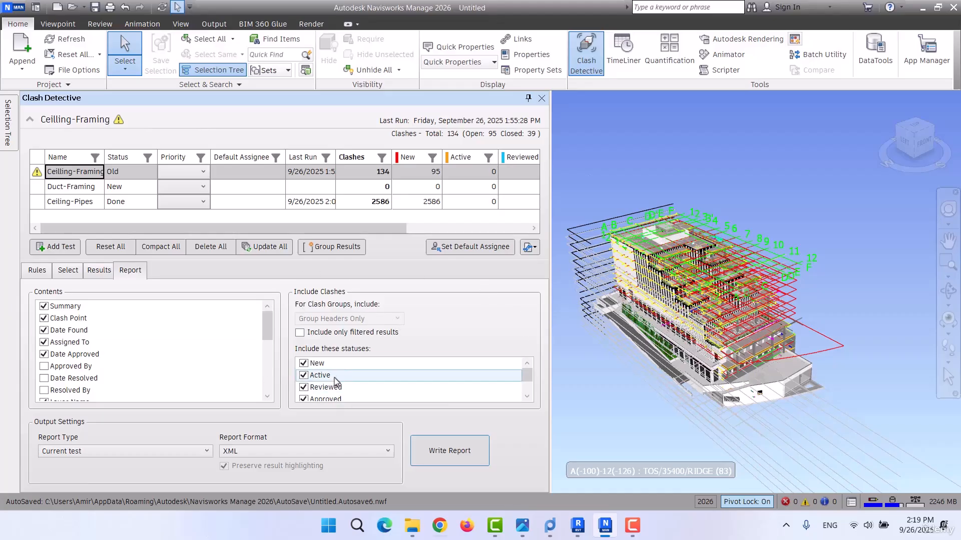
Review which clash statuses, from New to Resolved, are included in the report.
scroll(334, 379, "down", 1)
scroll(334, 379, "up", 1)
scroll(338, 386, "down", 1)
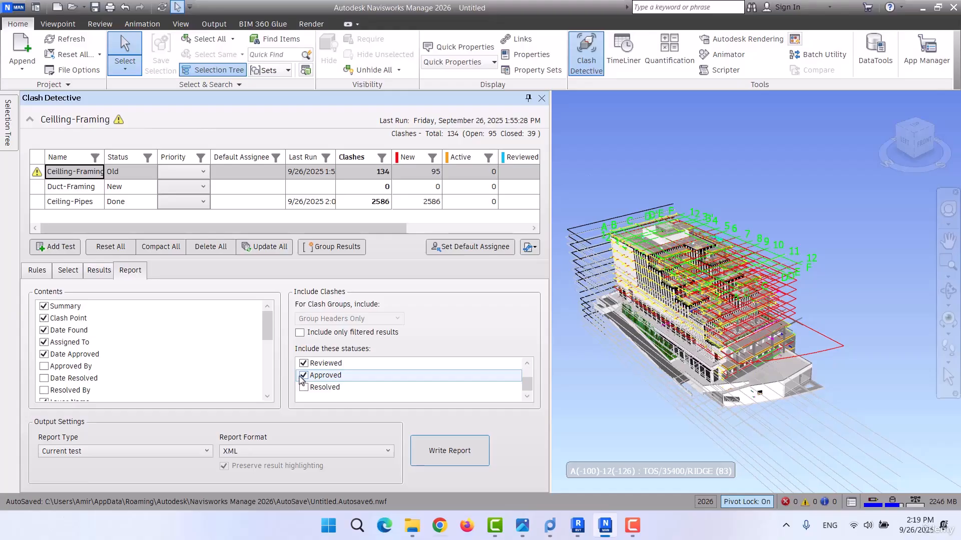
scroll(308, 375, "up", 1)
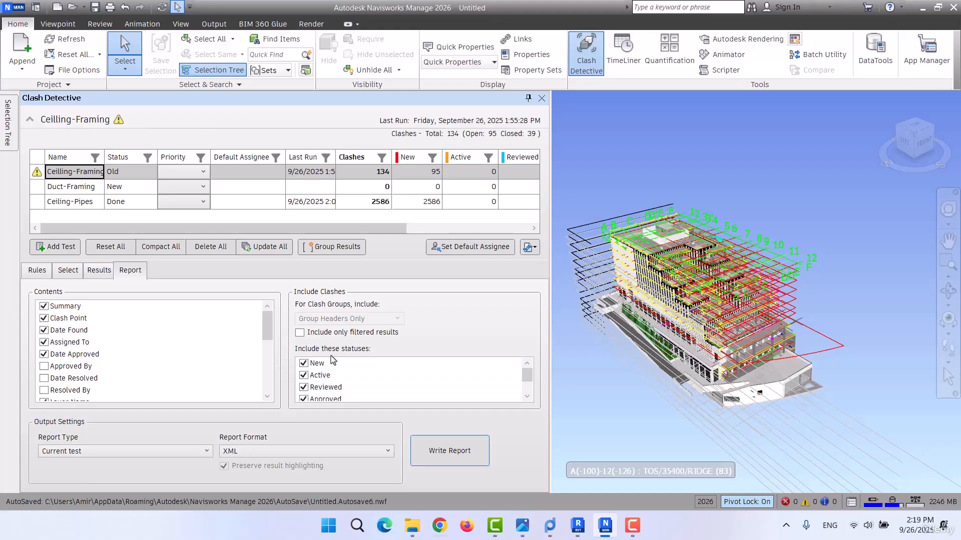
scroll(307, 393, "down", 1)
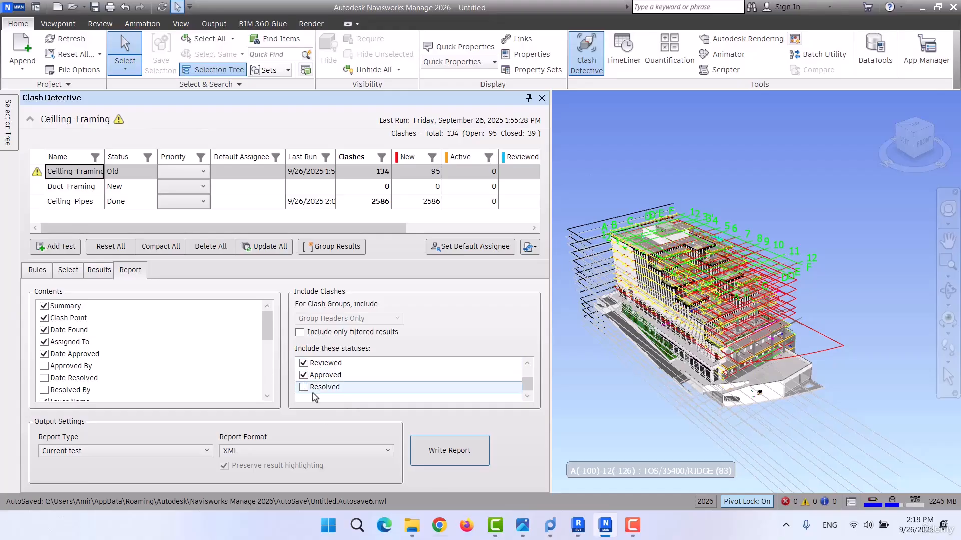
scroll(315, 388, "up", 2)
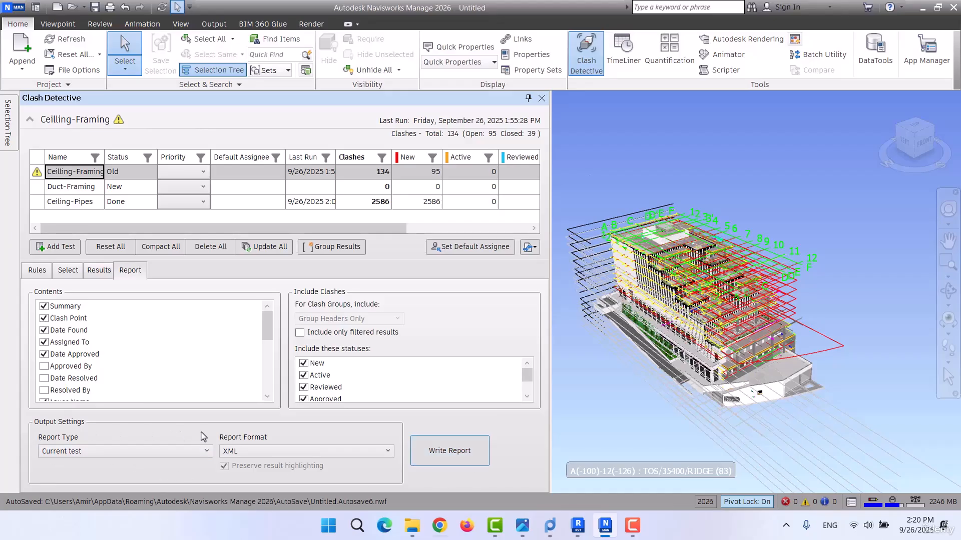
Set the report type to All tests (separate).
left_click(77, 452)
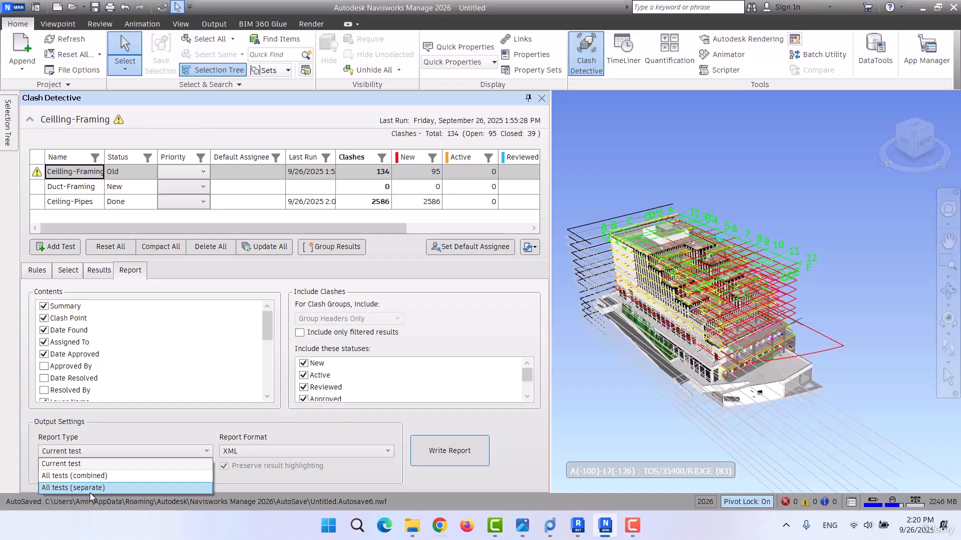
left_click(86, 476)
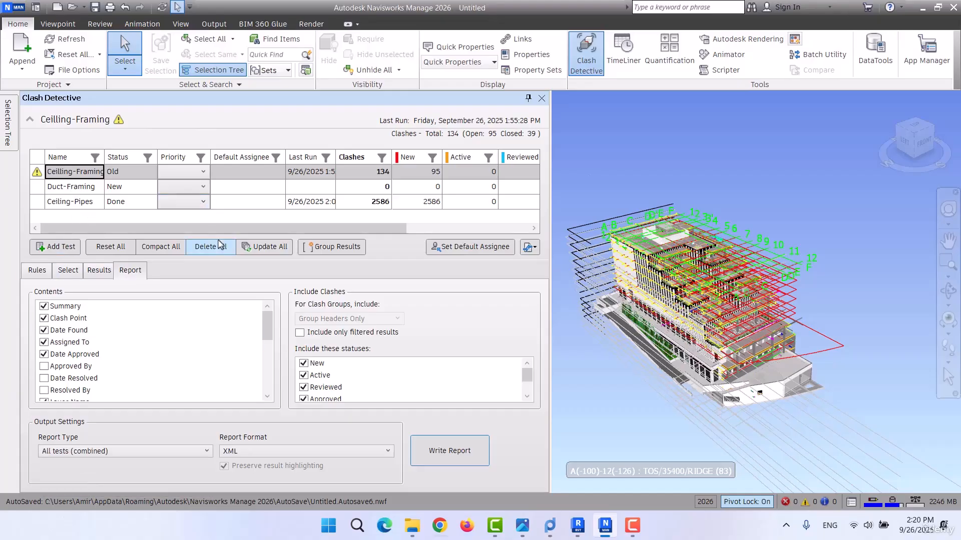
left_click(111, 452)
left_click(97, 488)
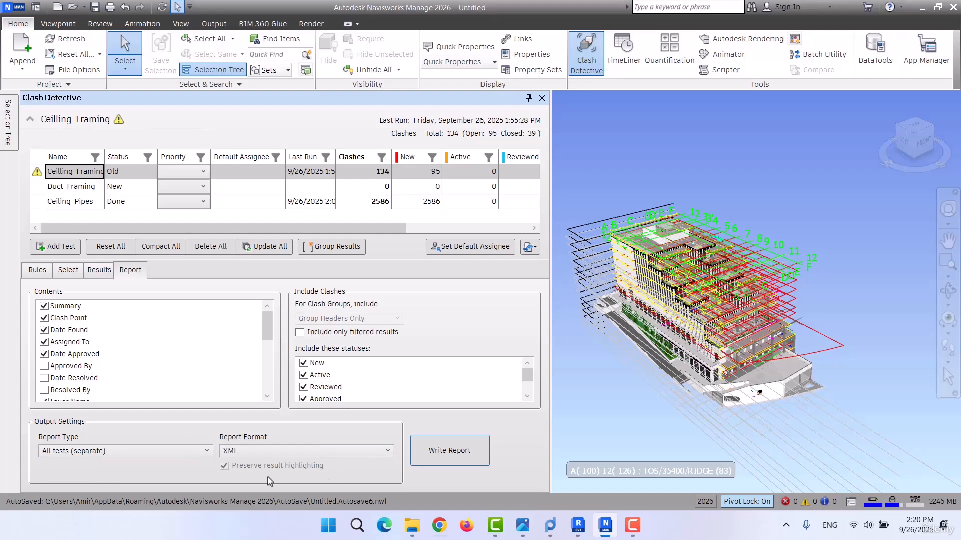
Set the report format to HTML.
left_click(257, 451)
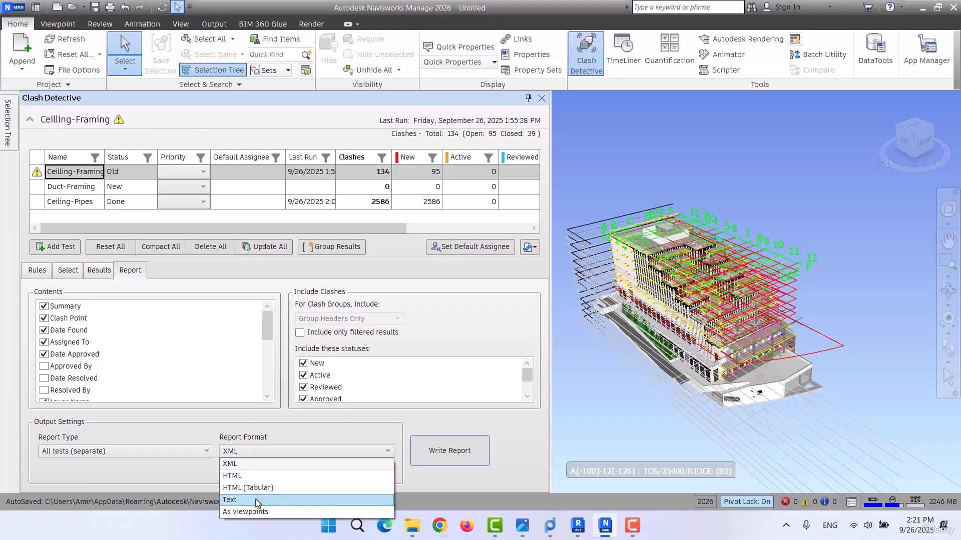
left_click(271, 512)
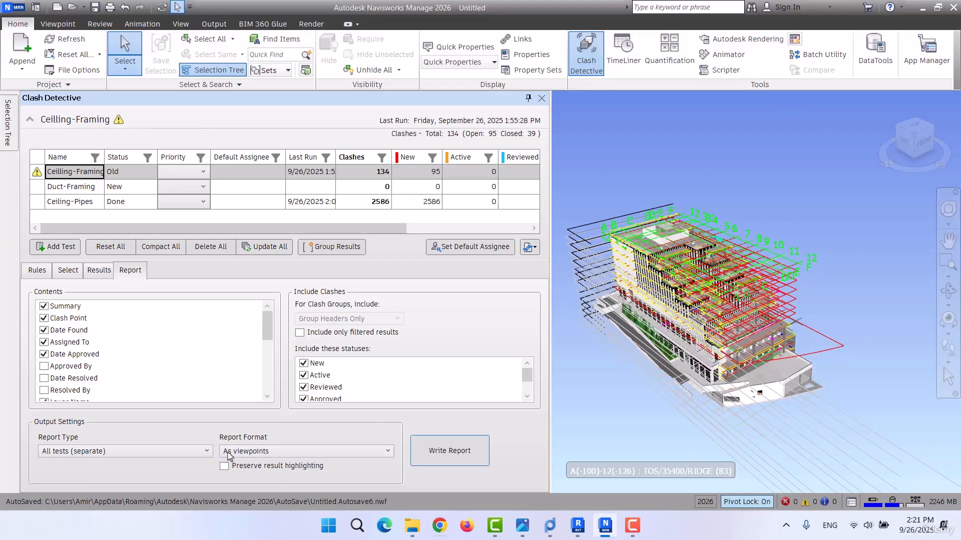
left_click(257, 452)
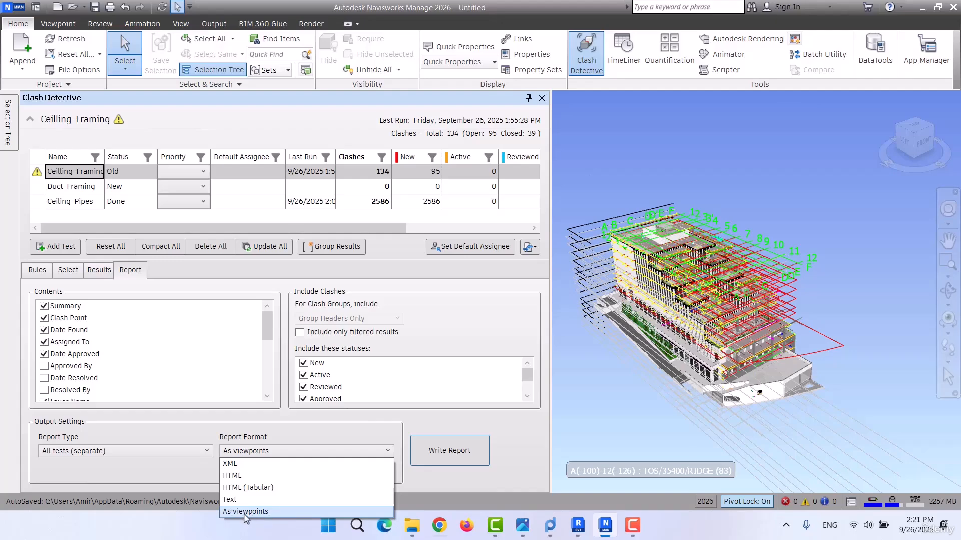
left_click(246, 481)
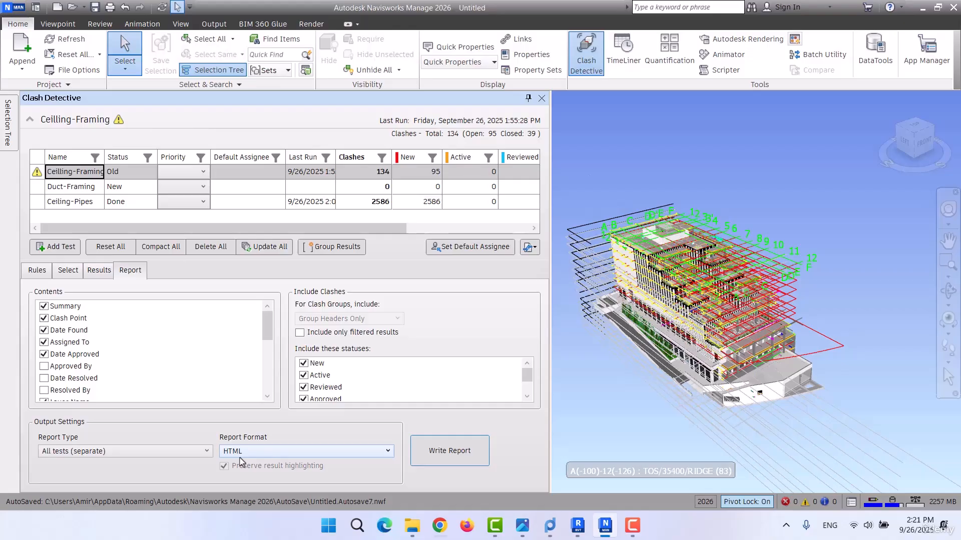
Write the clash reports to the CLASH DETECTION folder inside PROBIM on Local Disk (D:).
left_click(440, 467)
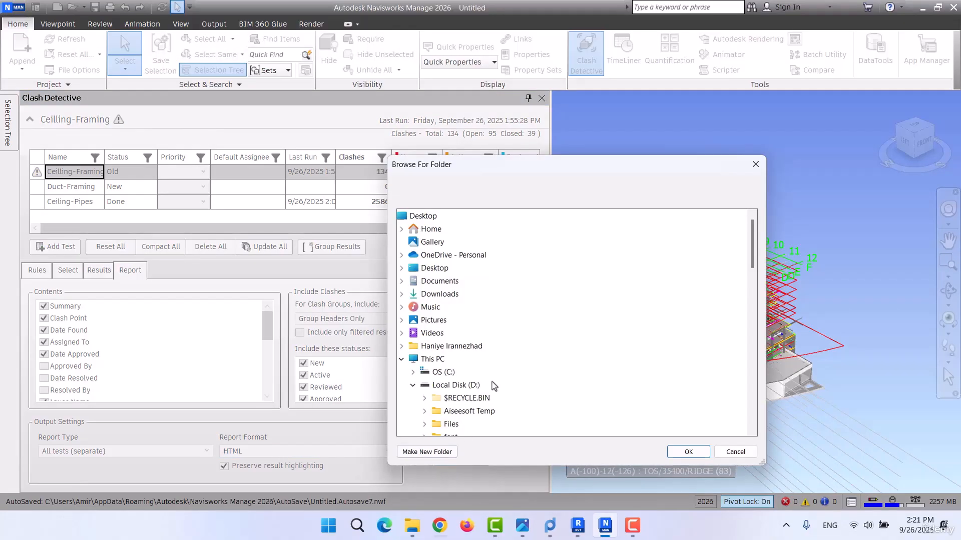
left_click_drag(442, 161, 362, 146)
scroll(388, 333, "down", 2)
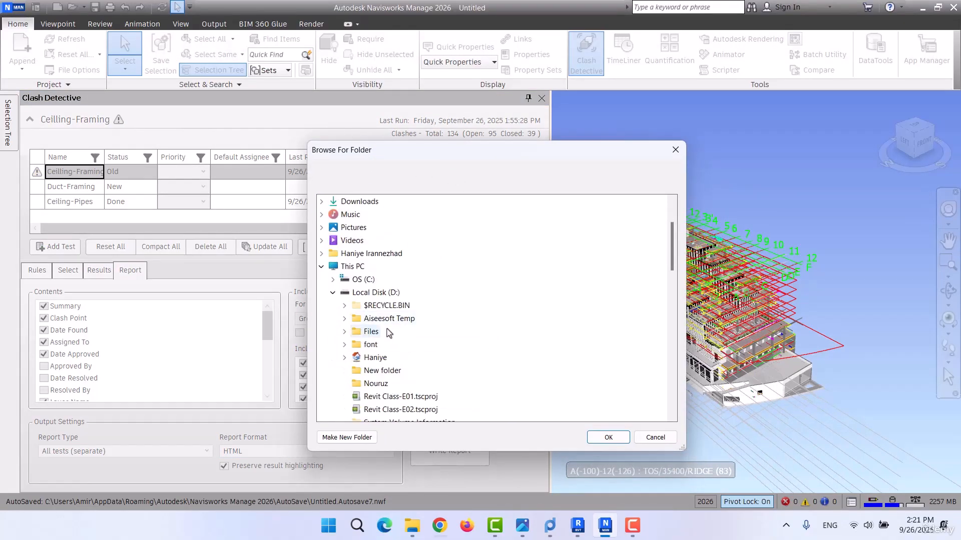
scroll(390, 333, "down", 5)
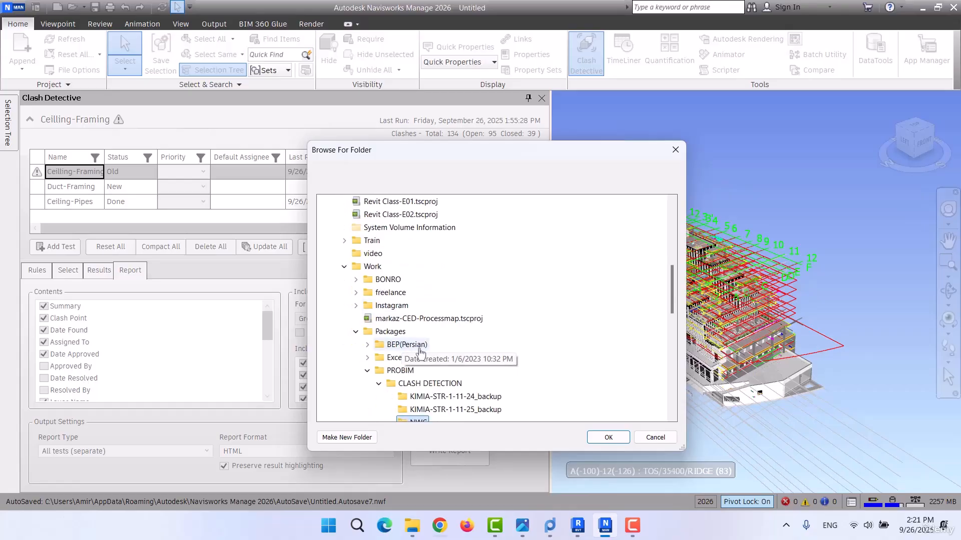
scroll(418, 345, "down", 2)
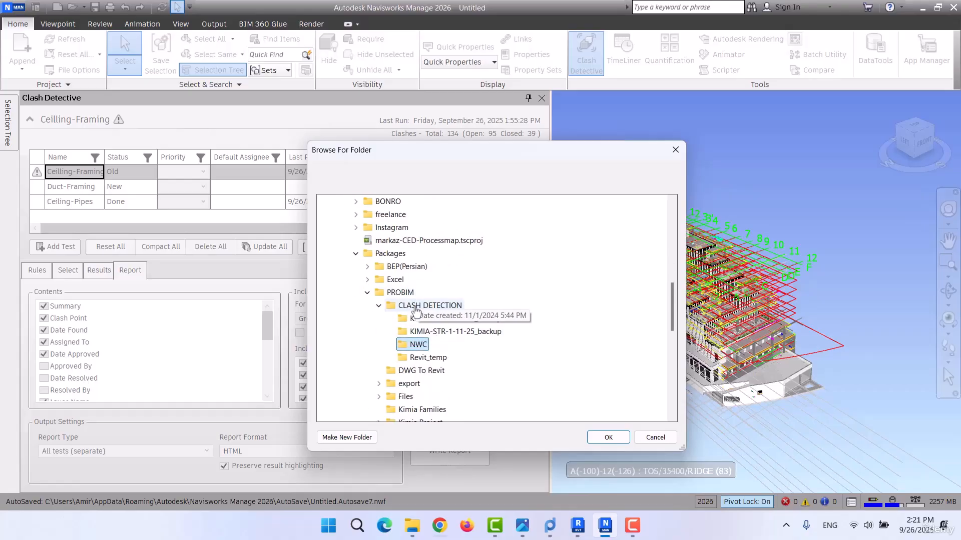
left_click(415, 306)
left_click(607, 438)
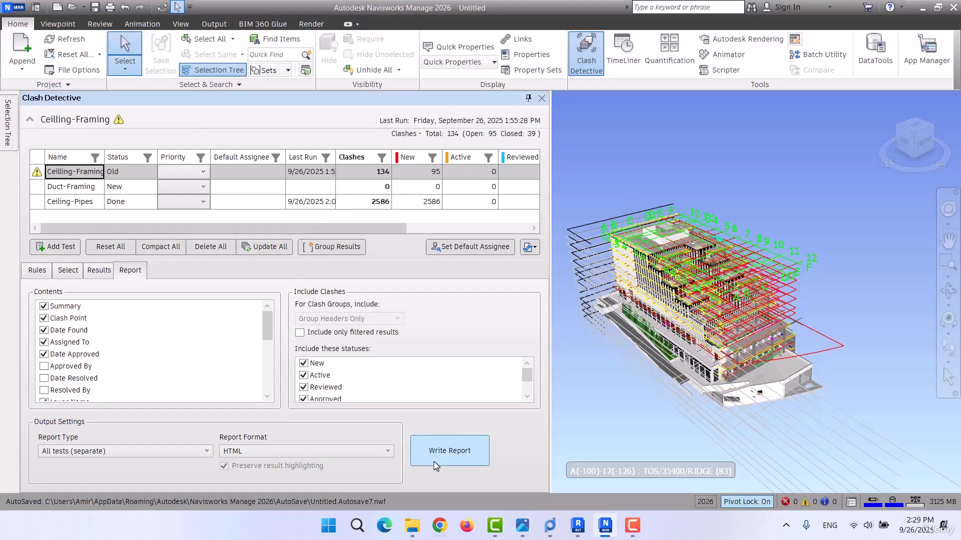
Switch to File Explorer and open the CLASH DETECTION folder that holds the exported reports.
mouse_move(412, 526)
left_click(353, 450)
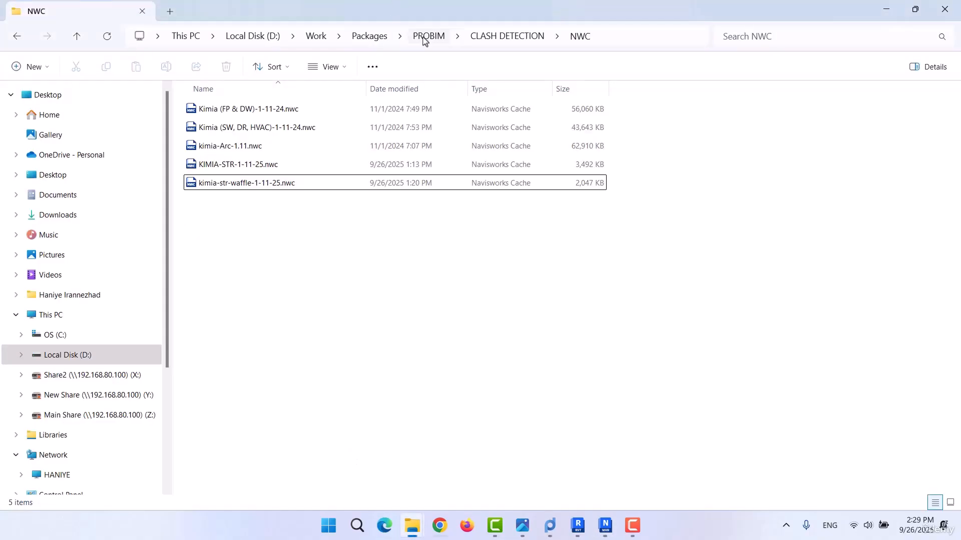
left_click(493, 40)
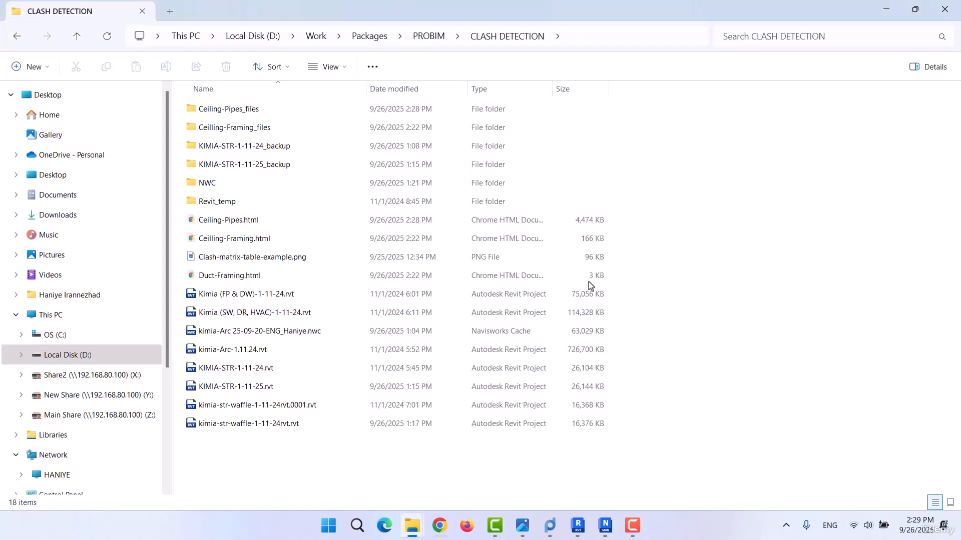
Open the exported Ceilling-Framing.html report in the browser and examine its summary and first clash entries.
left_click(220, 223)
left_click(226, 277)
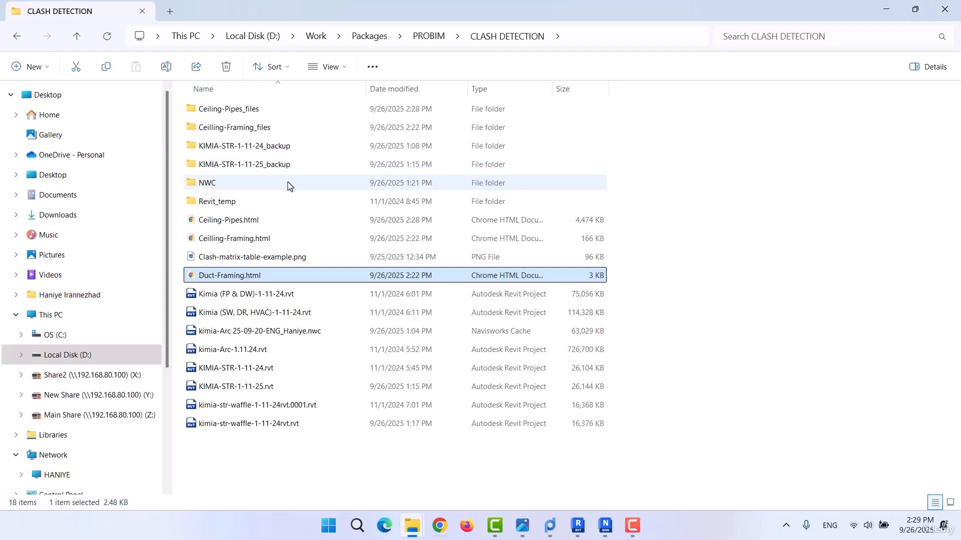
left_click(224, 223)
left_click(238, 242)
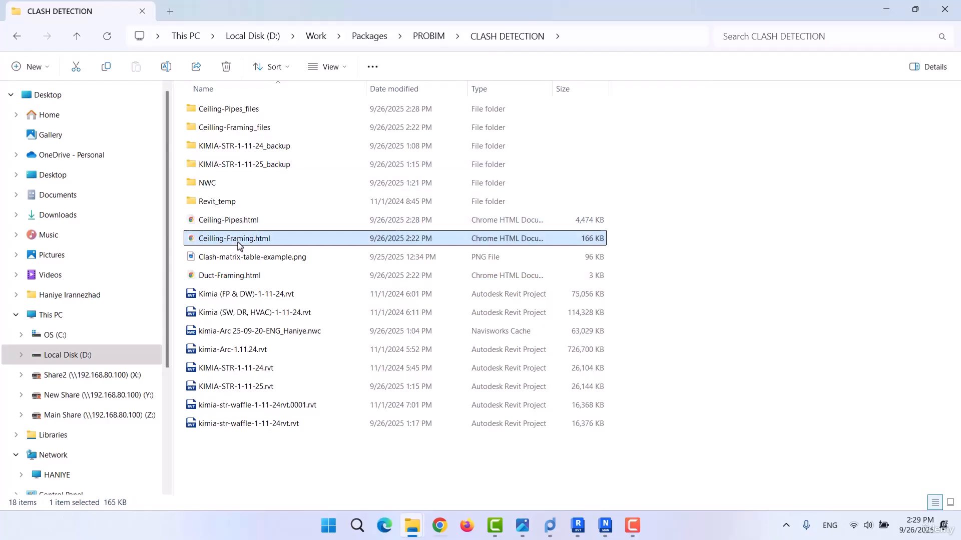
left_click(221, 279)
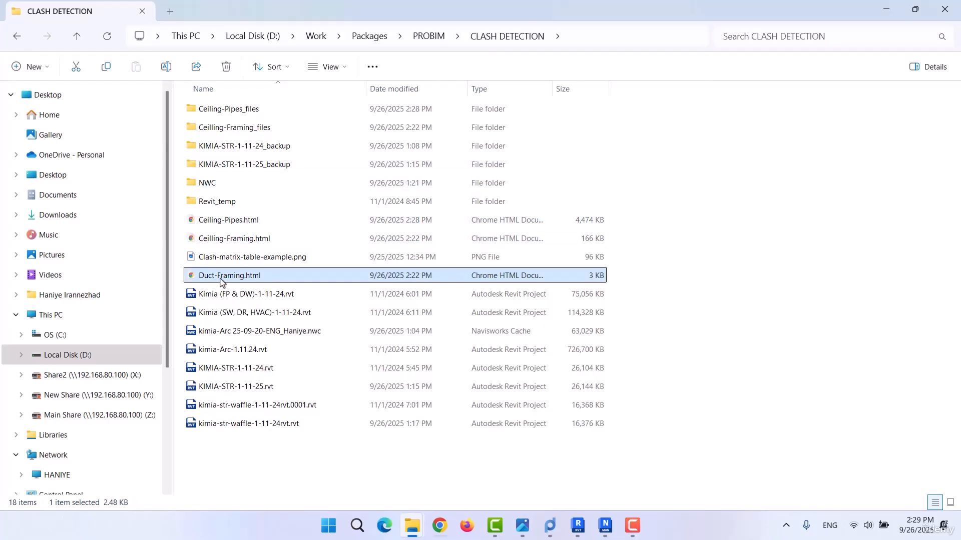
left_click(225, 239)
left_click(225, 275)
left_click(224, 243)
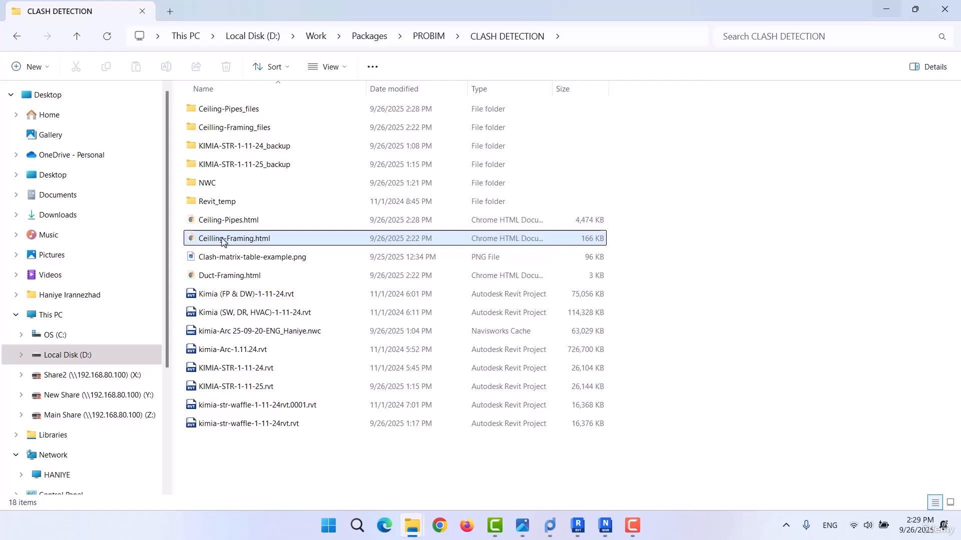
key("Return")
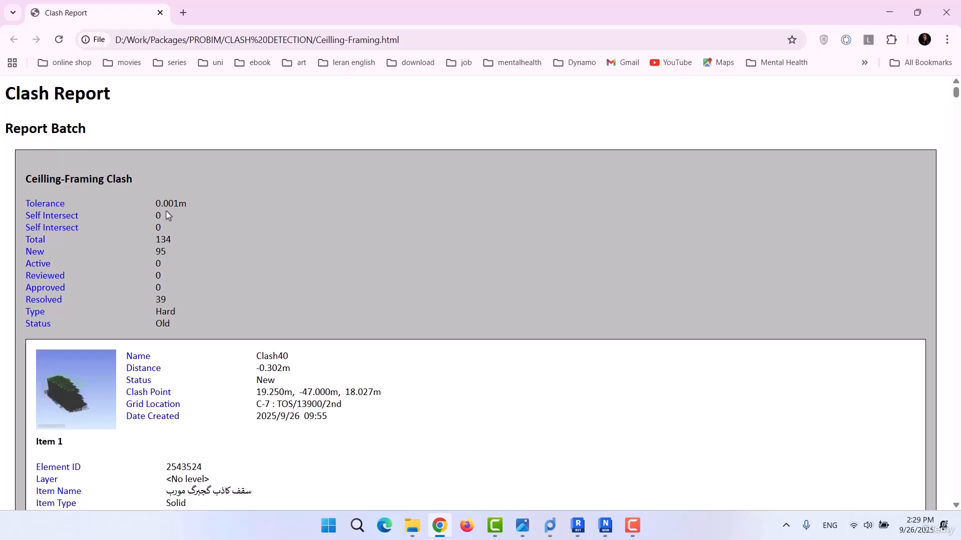
scroll(177, 215, "down", 3)
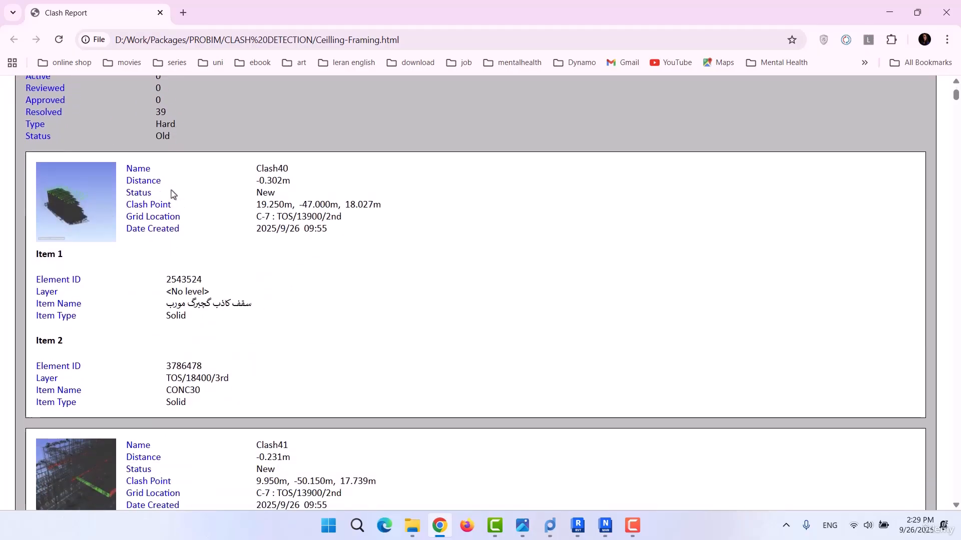
scroll(123, 271, "down", 4)
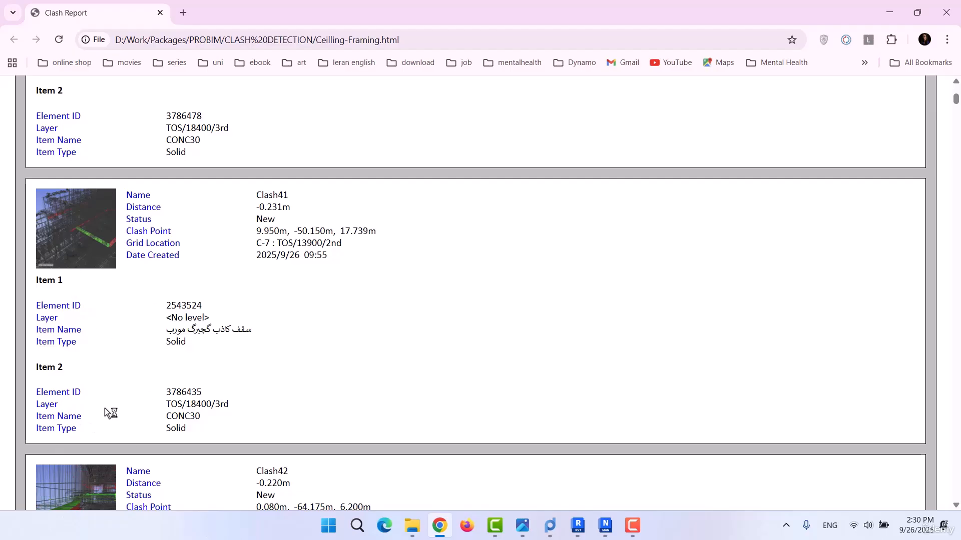
Examine the further clash entries in the Ceilling-Framing.html report, from Clash41 through Clash57.
scroll(270, 271, "down", 20)
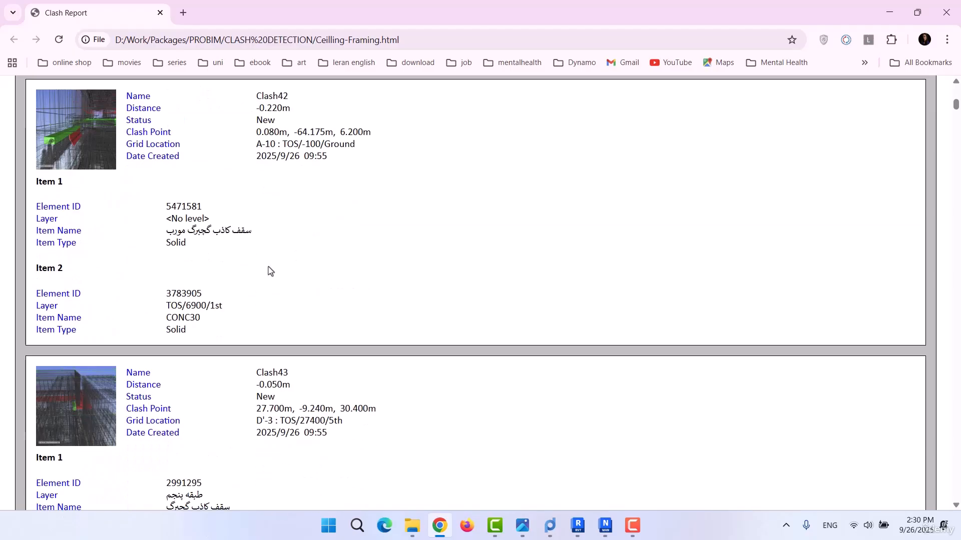
scroll(269, 271, "down", 20)
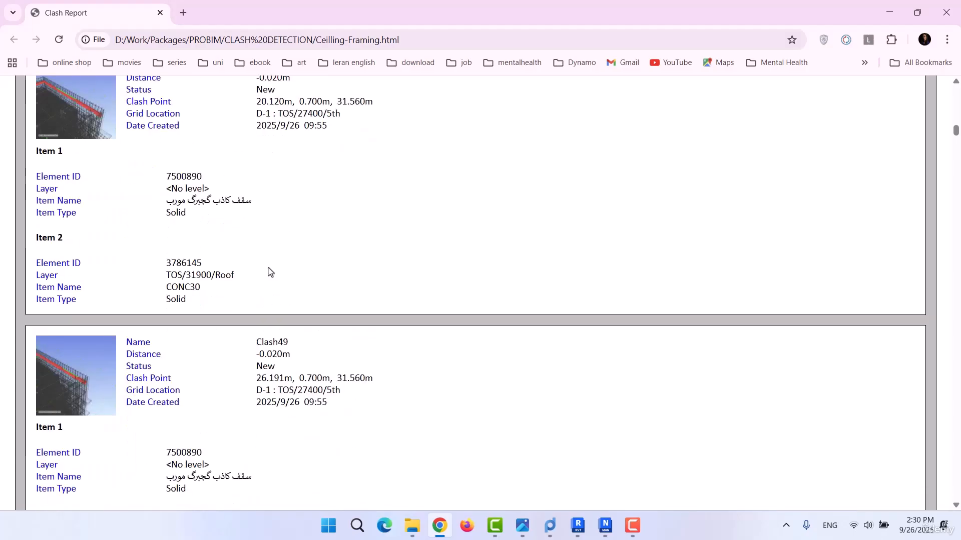
scroll(270, 272, "down", 20)
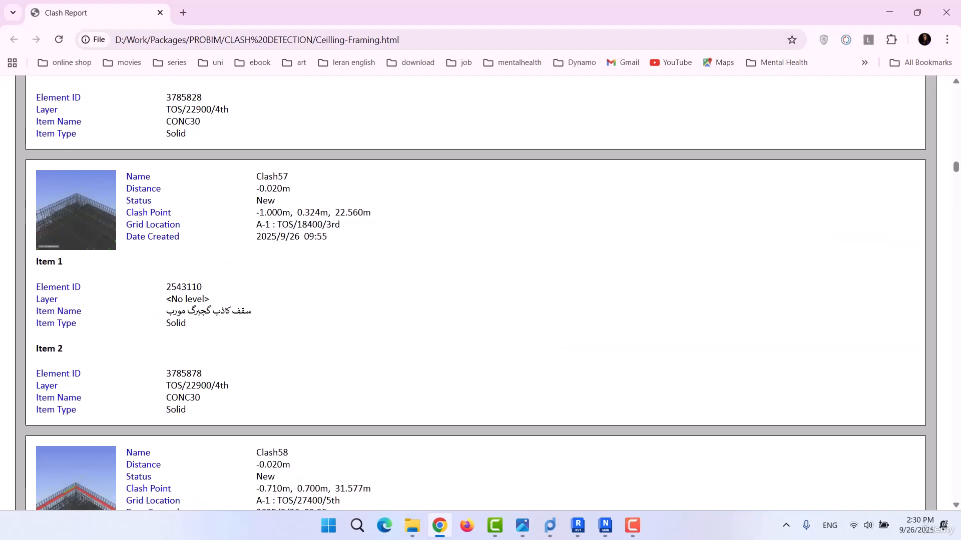
Switch to Navisworks and set the clash report output to the Current test type in HTML (Tabular) format.
left_click(603, 532)
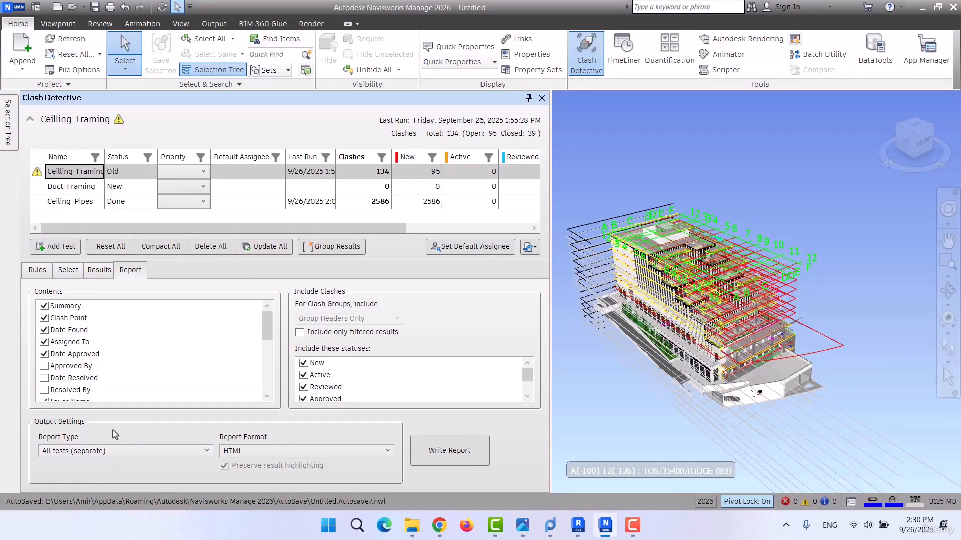
left_click(109, 452)
left_click(75, 467)
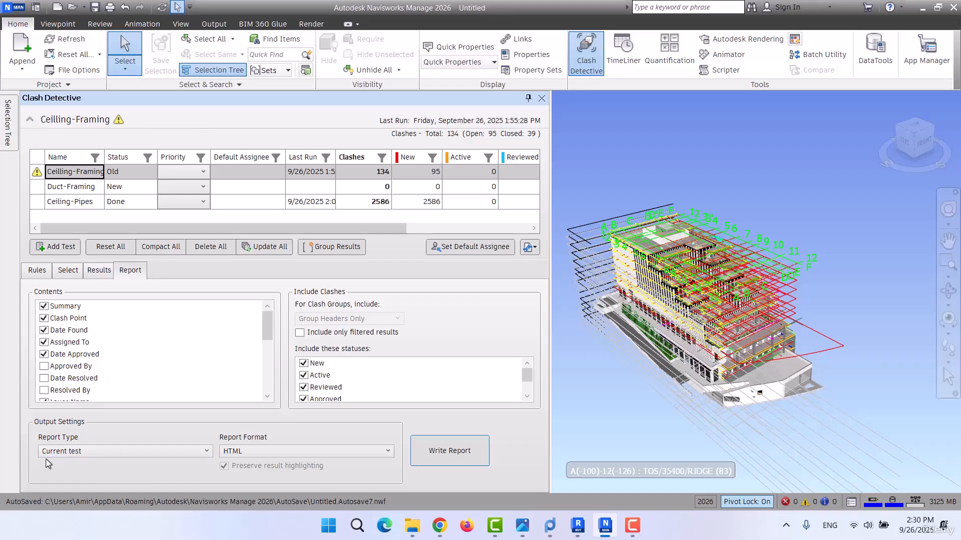
left_click(471, 452)
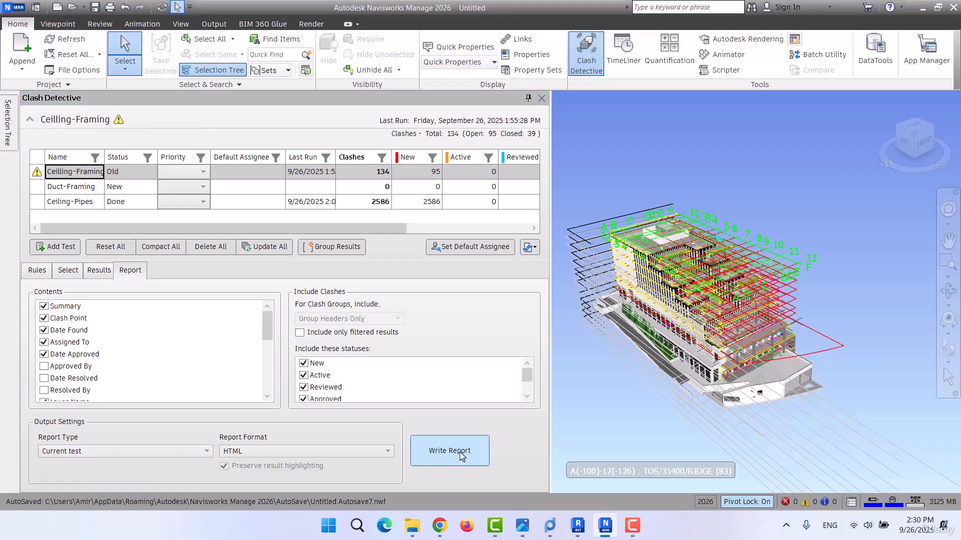
left_click(258, 452)
left_click(250, 489)
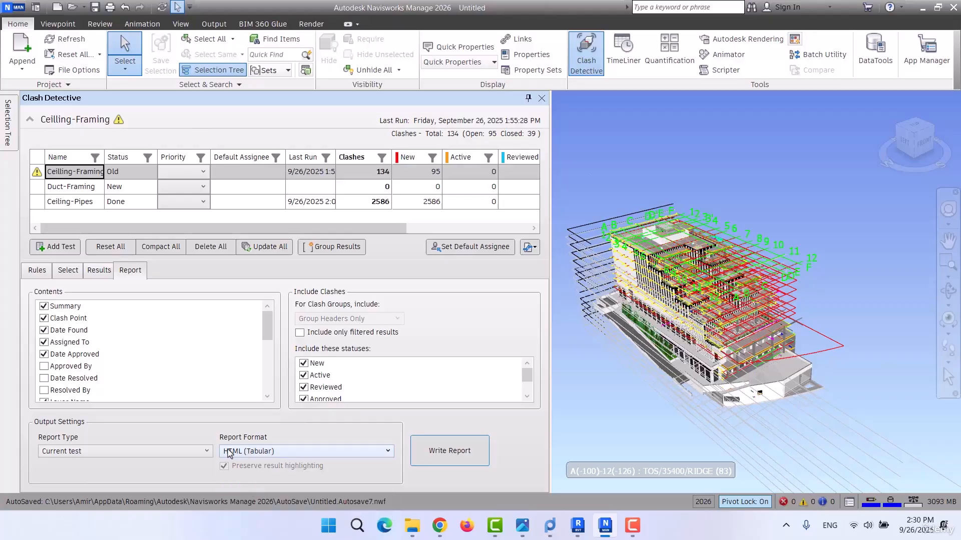
Write the tabular clash report to the CLASH DETECTION folder as Ceilling-Framing 1.html.
left_click(440, 451)
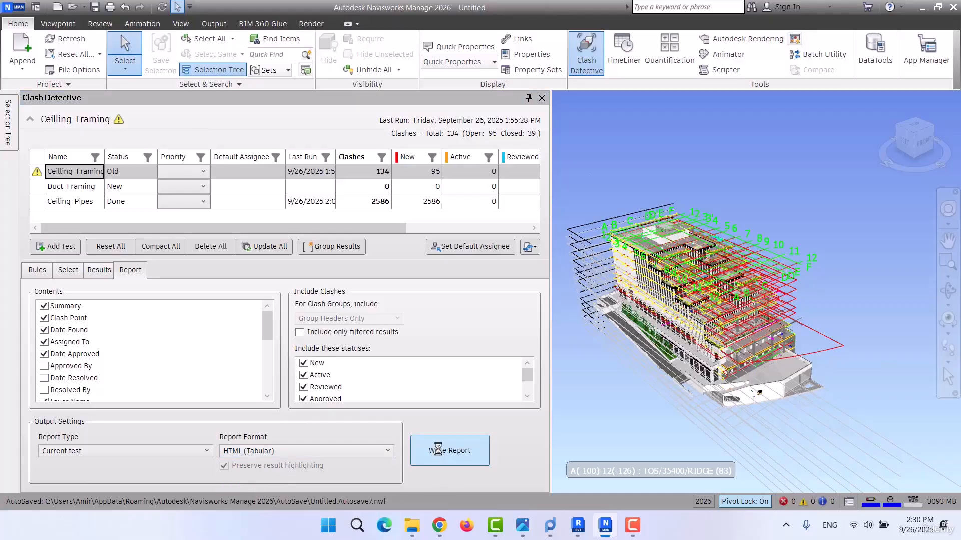
left_click(140, 241)
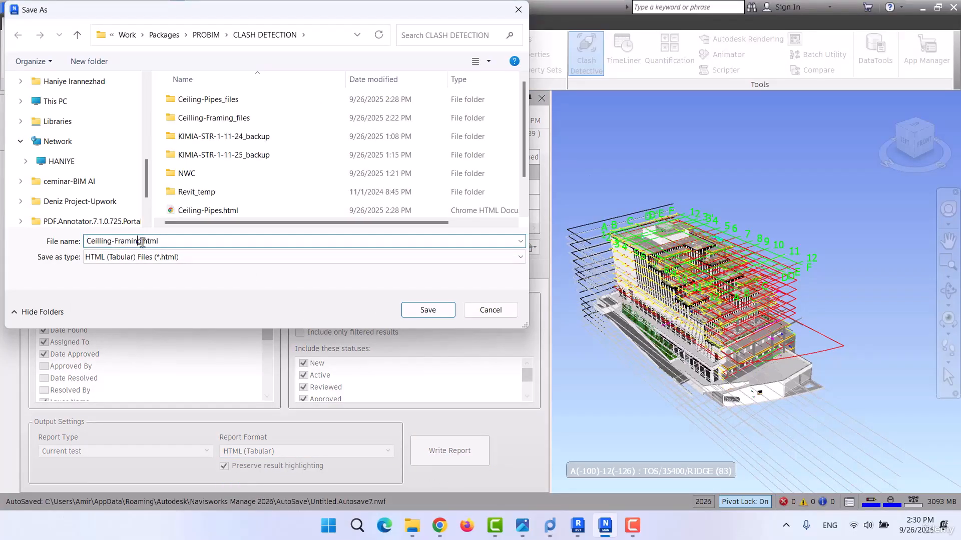
type("1")
left_click(431, 309)
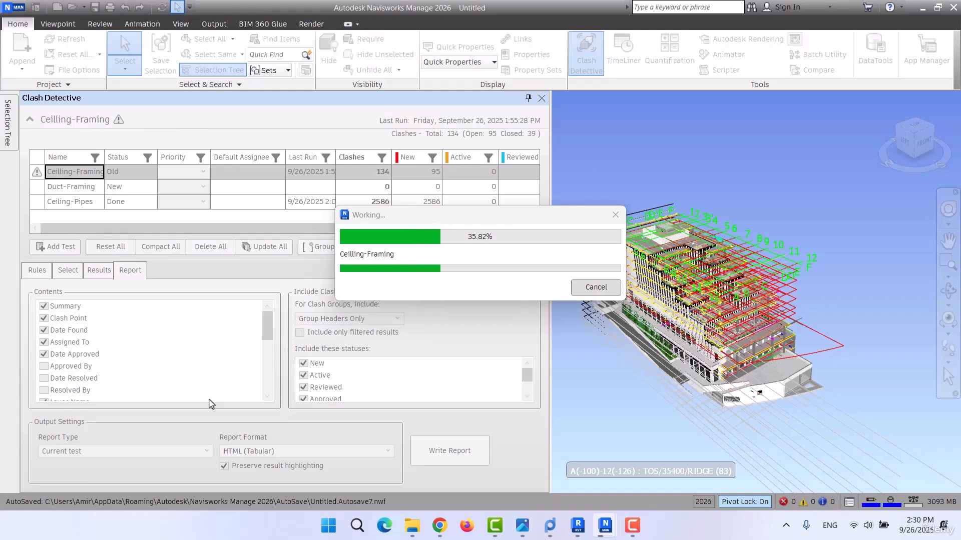
Return to the CLASH DETECTION folder in File Explorer and open Ceilling-Framing 1.html in the browser.
left_click(923, 11)
left_click(889, 7)
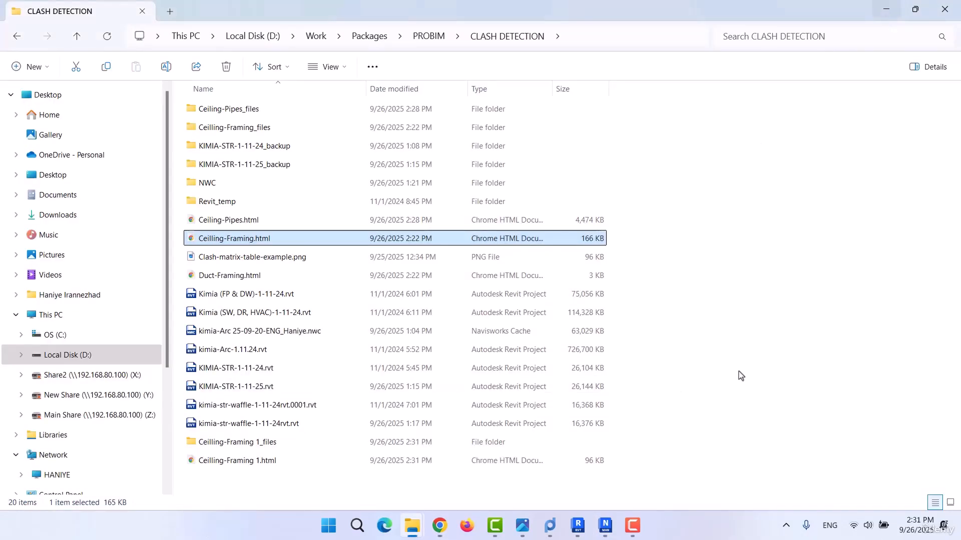
double_click(231, 462)
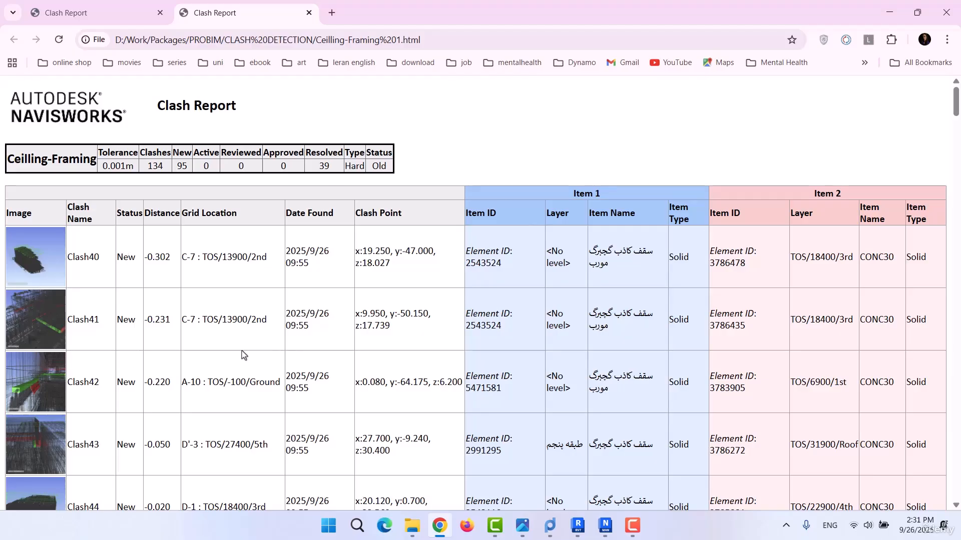
Compare the layout of the tabular Ceilling-Framing 1 report with the plain HTML Ceilling-Framing report.
scroll(151, 437, "down", 3)
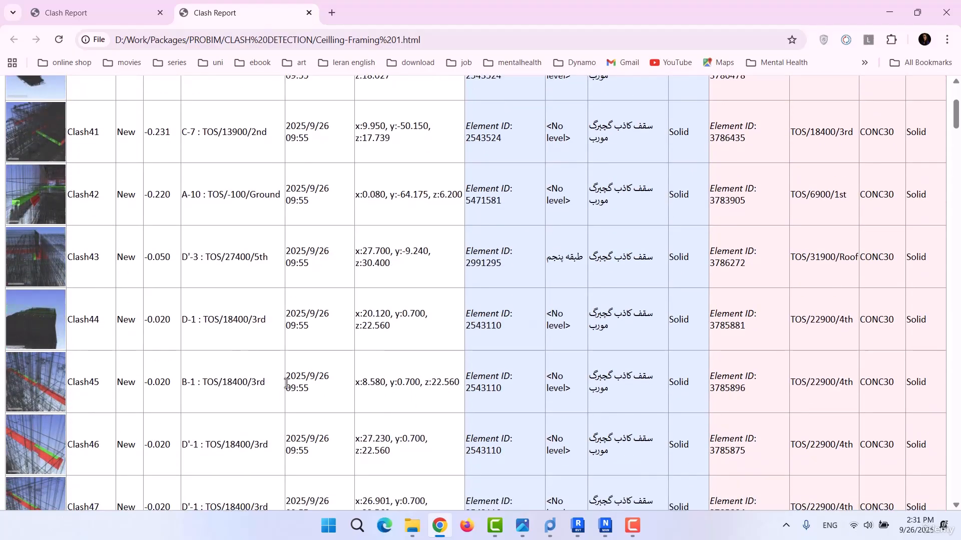
scroll(95, 316, "down", 6)
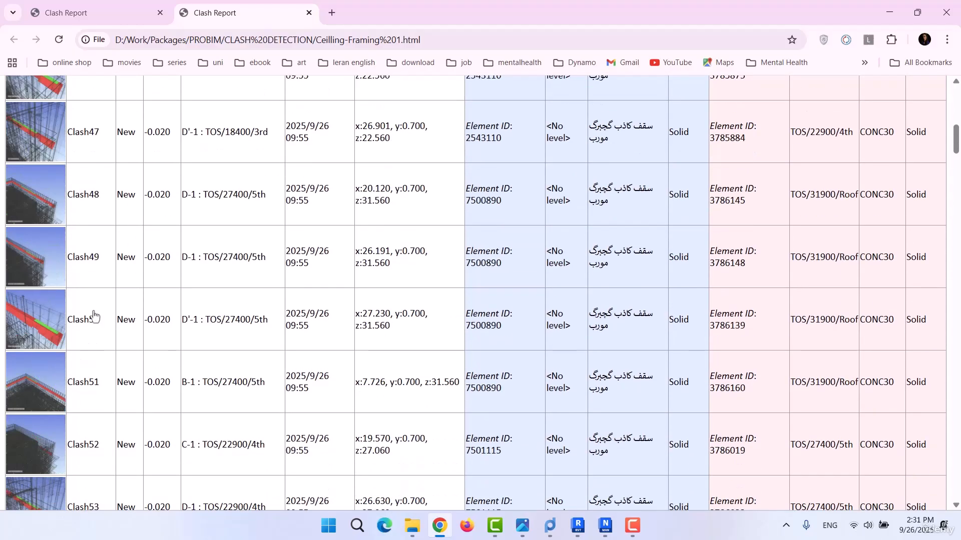
left_click(75, 11)
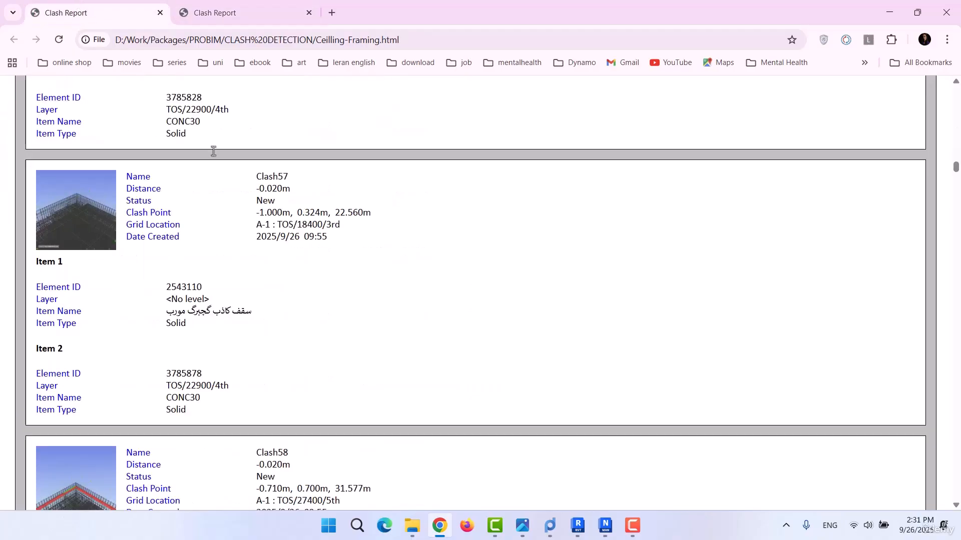
scroll(275, 292, "down", 5)
left_click(248, 11)
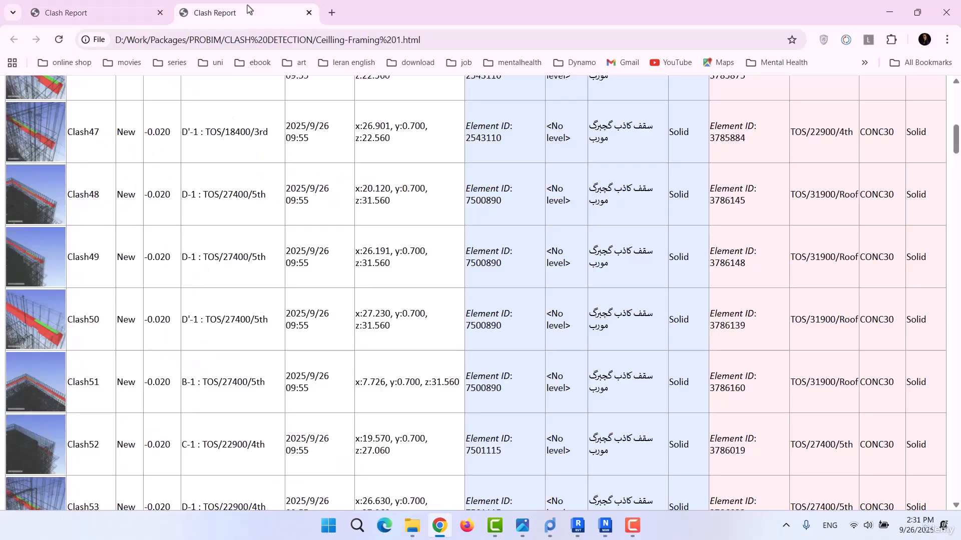
Examine the clash rows and images in the tabular report down to Clash67, then review them again from the summary.
scroll(344, 385, "down", 5)
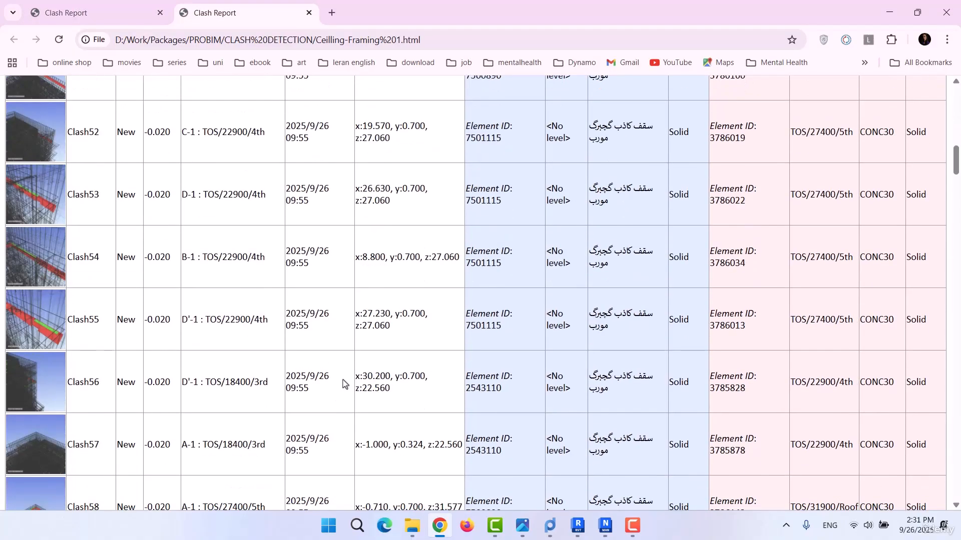
scroll(344, 384, "down", 9)
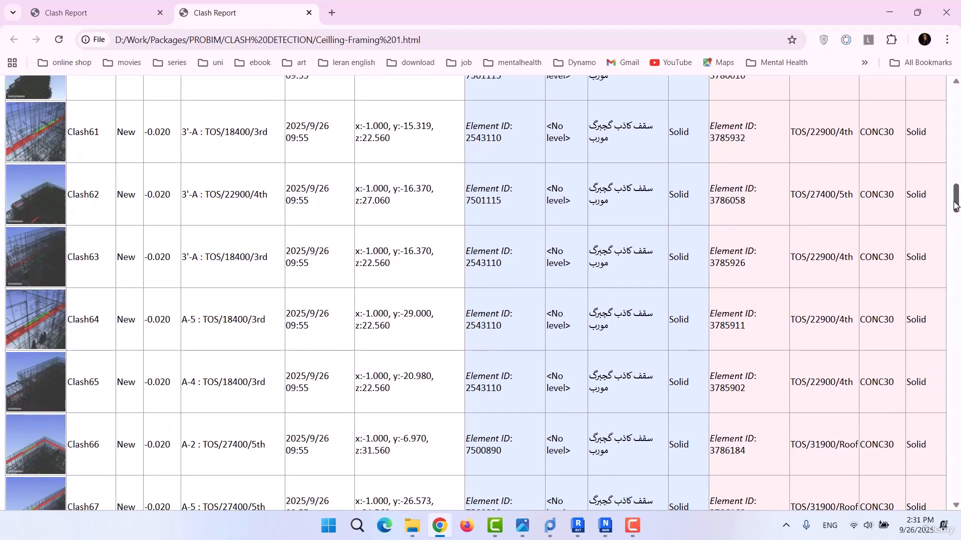
left_click_drag(956, 203, 959, 103)
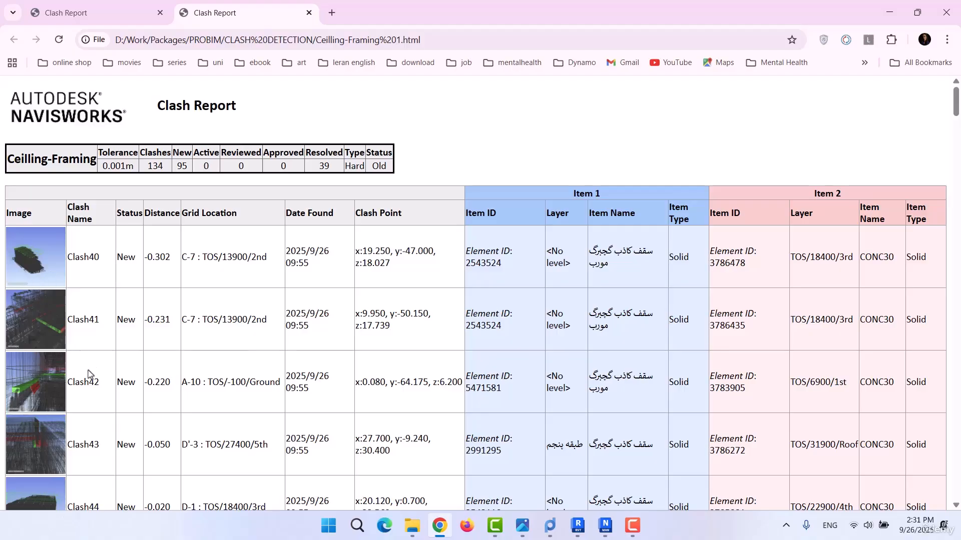
scroll(142, 445, "down", 5)
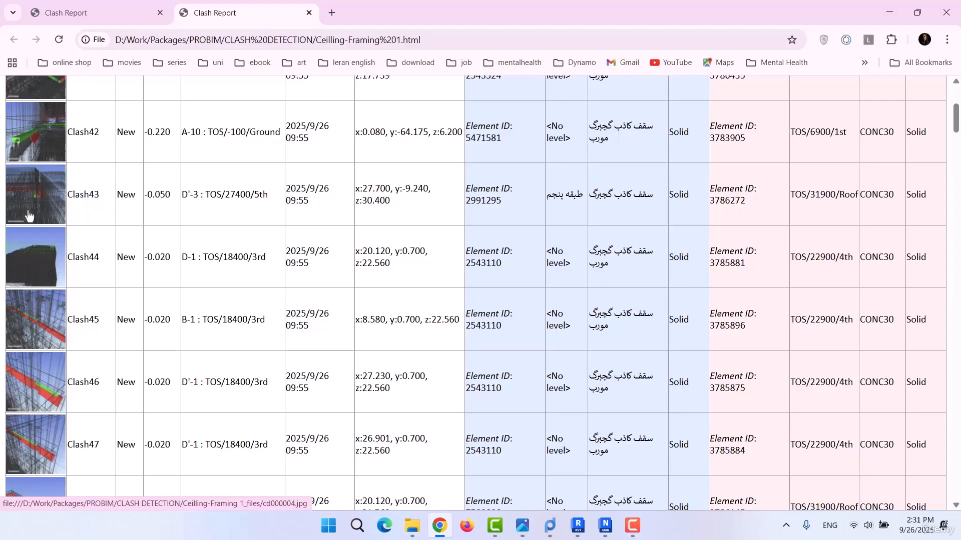
scroll(129, 275, "down", 5)
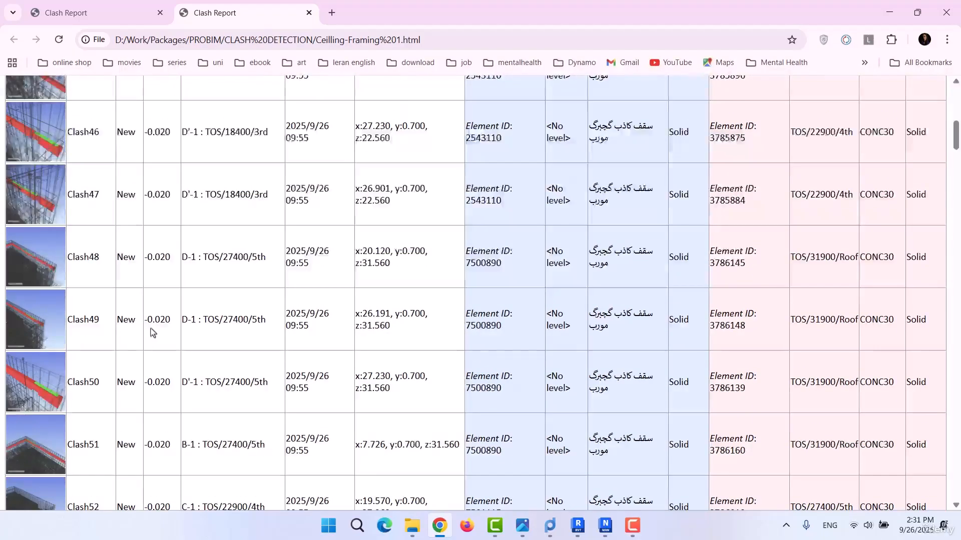